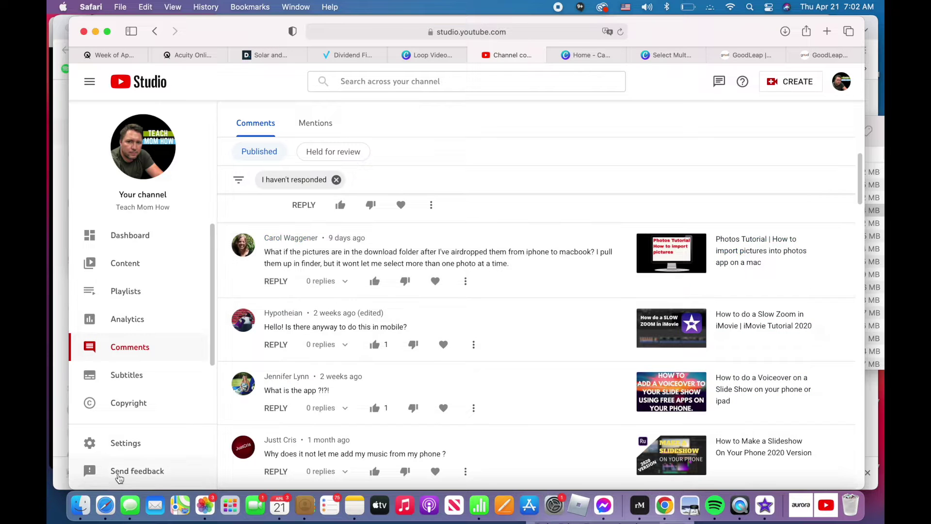
# Step: Switch between Finder, the YouTube Studio comments and Photos, ending on Finder's Downloads window
pyautogui.click(83, 506)
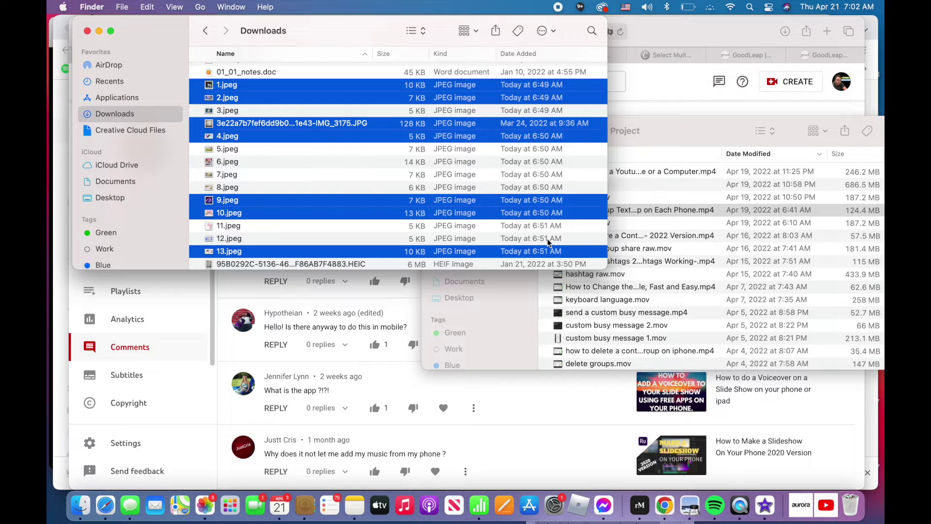
pyautogui.click(558, 404)
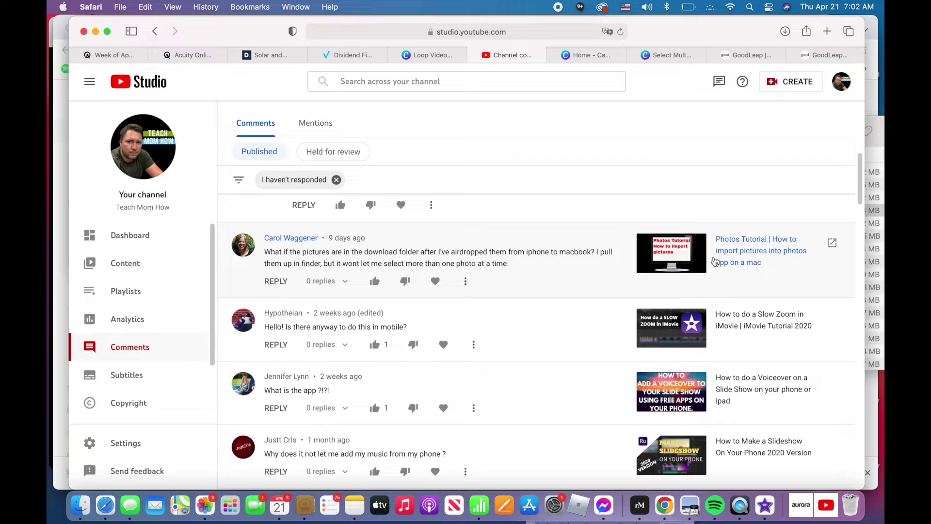
pyautogui.click(208, 508)
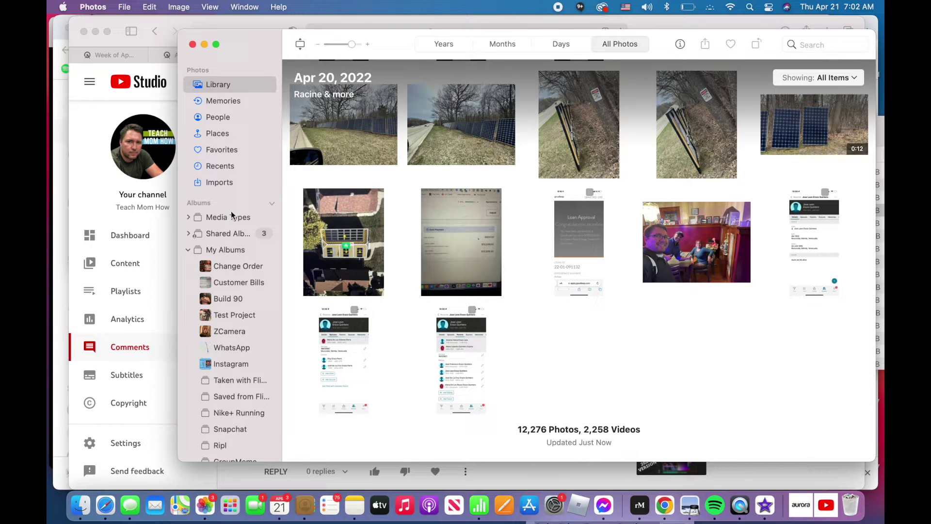
pyautogui.click(90, 216)
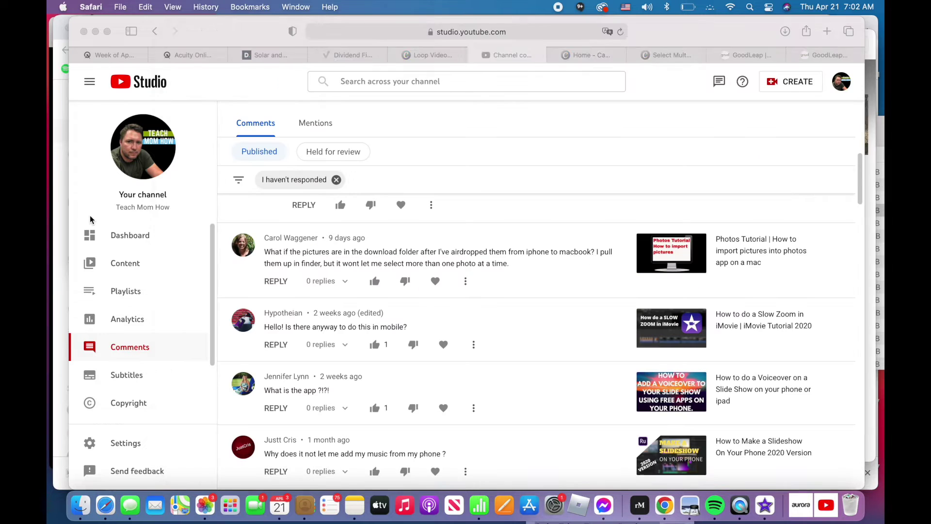
pyautogui.press('super+Tab')
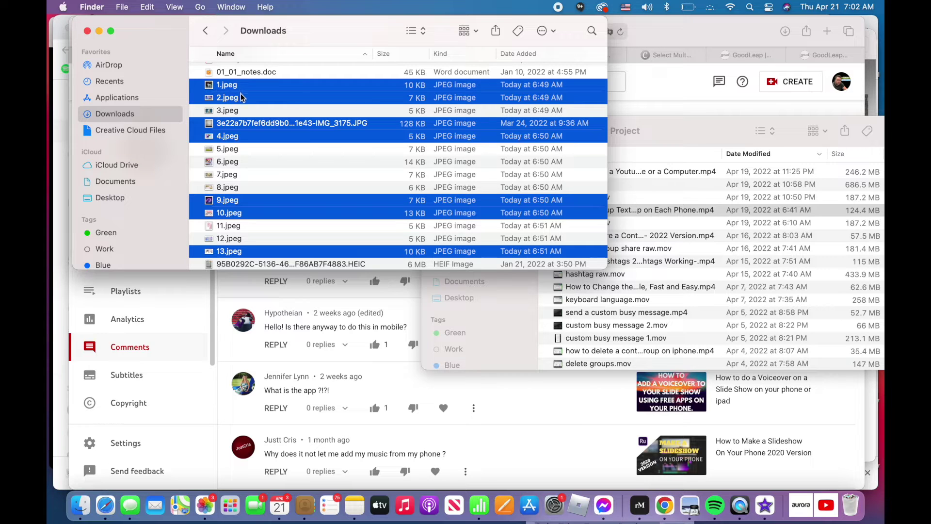
# Step: Select 1.jpeg and preview the images down to 6.jpeg in Quick Look
pyautogui.click(270, 111)
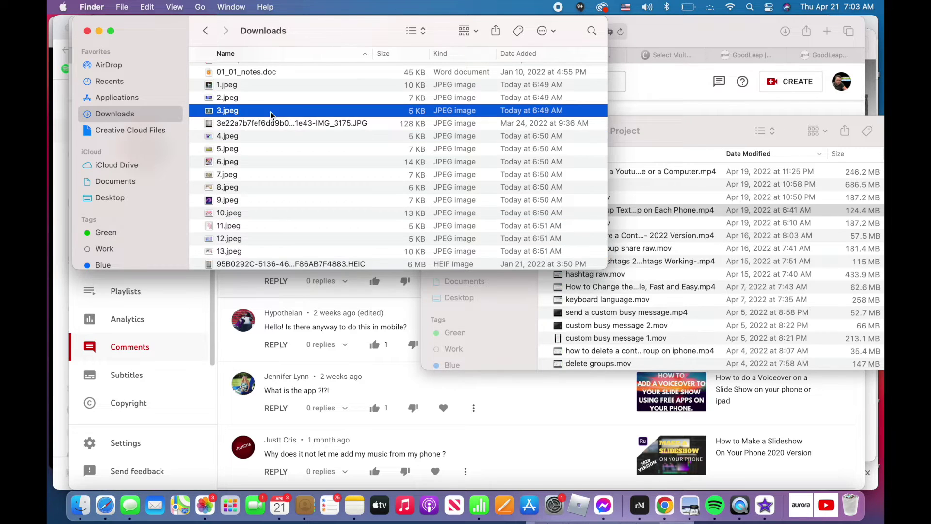
pyautogui.click(288, 85)
pyautogui.press('space')
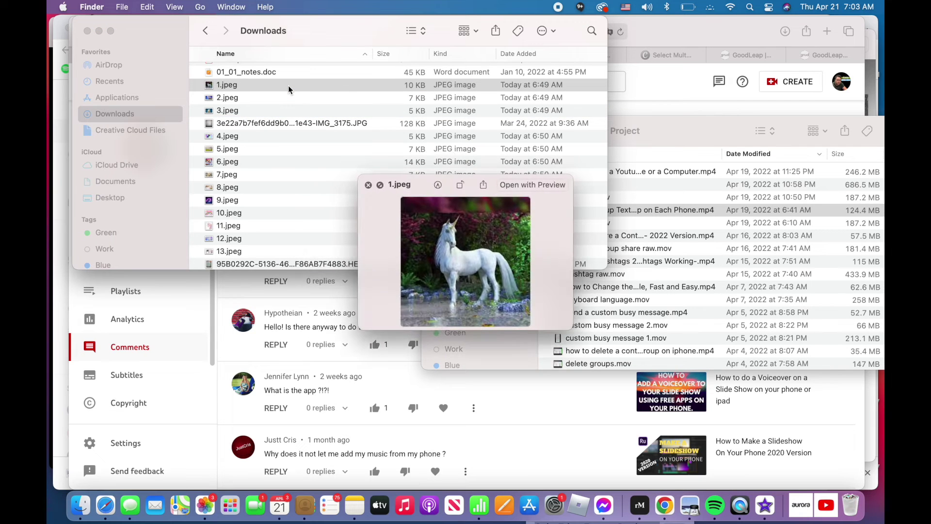
pyautogui.press('Down')
pyautogui.press('Down')
pyautogui.press('Down')
pyautogui.press('Down')
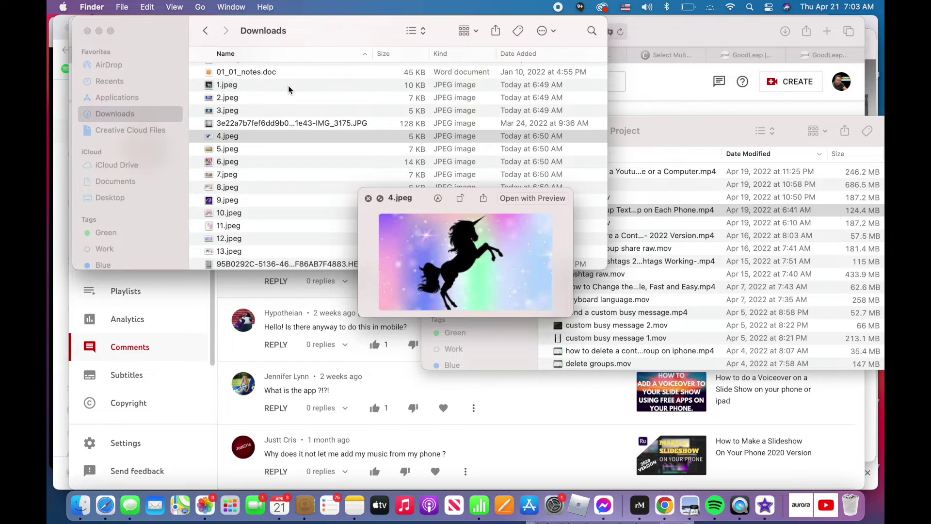
pyautogui.press('Down')
pyautogui.press('Down')
pyautogui.press('space')
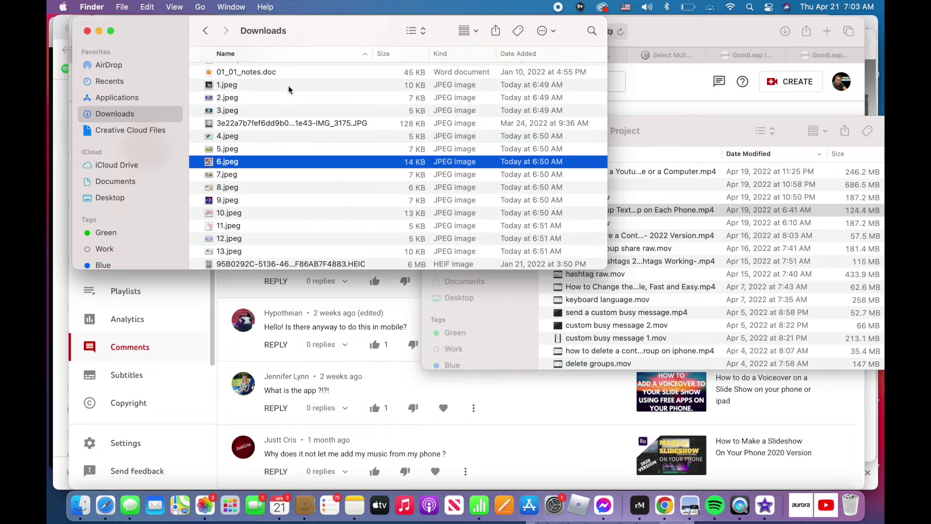
# Step: Select the range 1.jpeg through 13.jpeg, then reset the selection to 1.jpeg
pyautogui.click(232, 86)
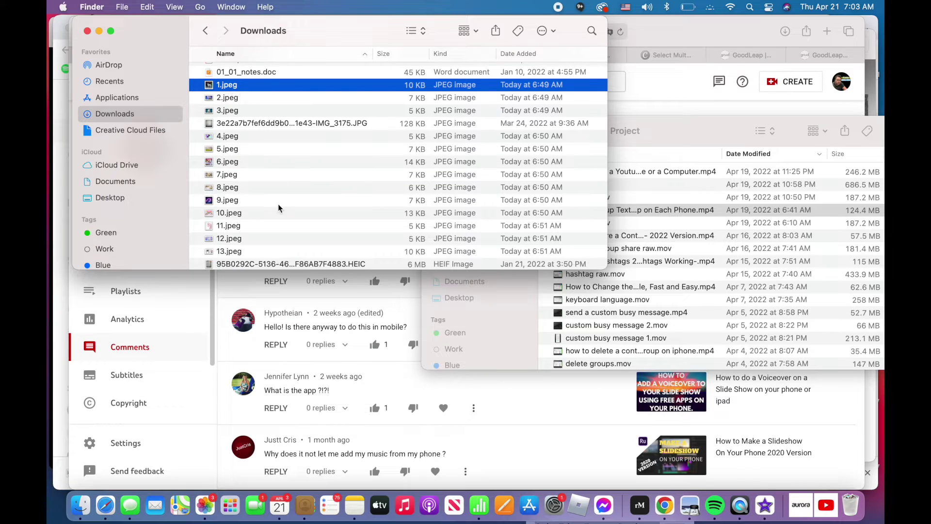
pyautogui.keyDown('shift'); pyautogui.click(239, 251); pyautogui.keyUp('shift')
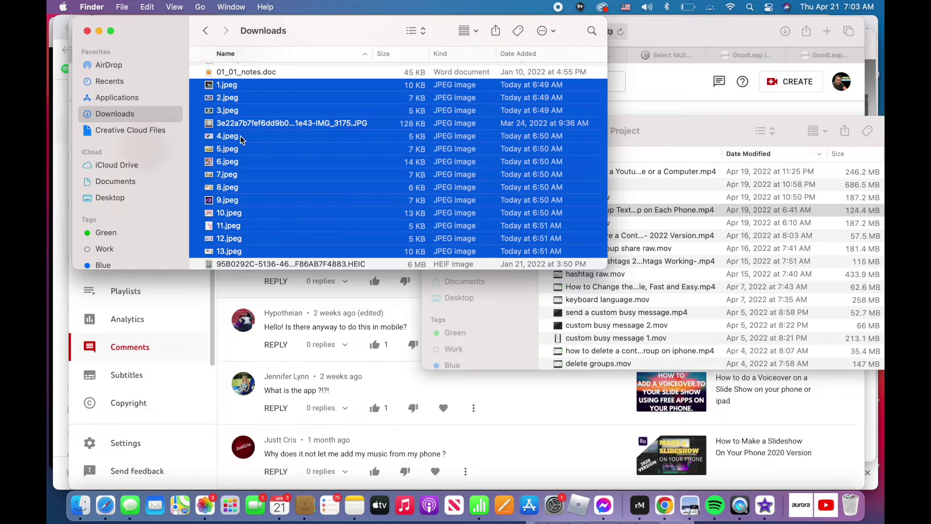
pyautogui.click(251, 87)
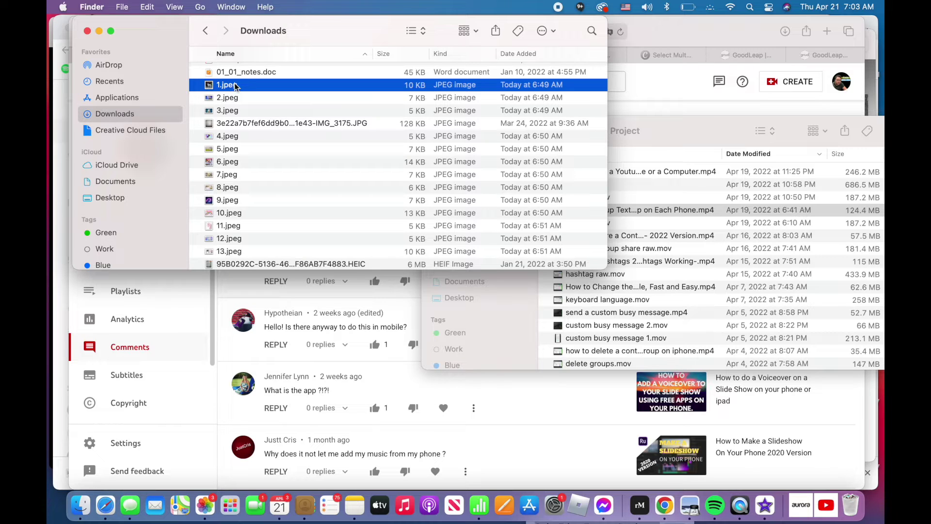
# Step: Add 3, 4, 7, 9, 11 and 13.jpeg to the selection, then reduce it to 1.jpeg
pyautogui.keyDown('super'); pyautogui.click(240, 111); pyautogui.keyUp('super')
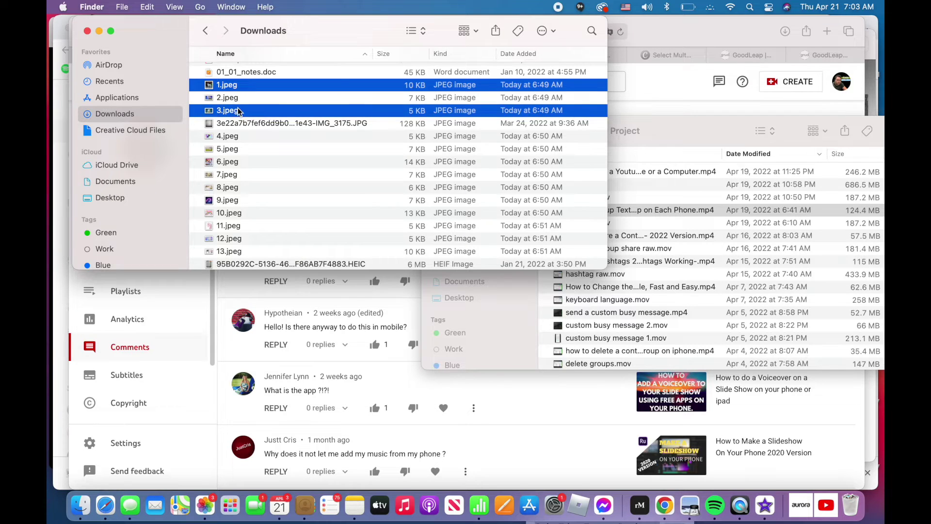
pyautogui.keyDown('super'); pyautogui.click(241, 137); pyautogui.keyUp('super')
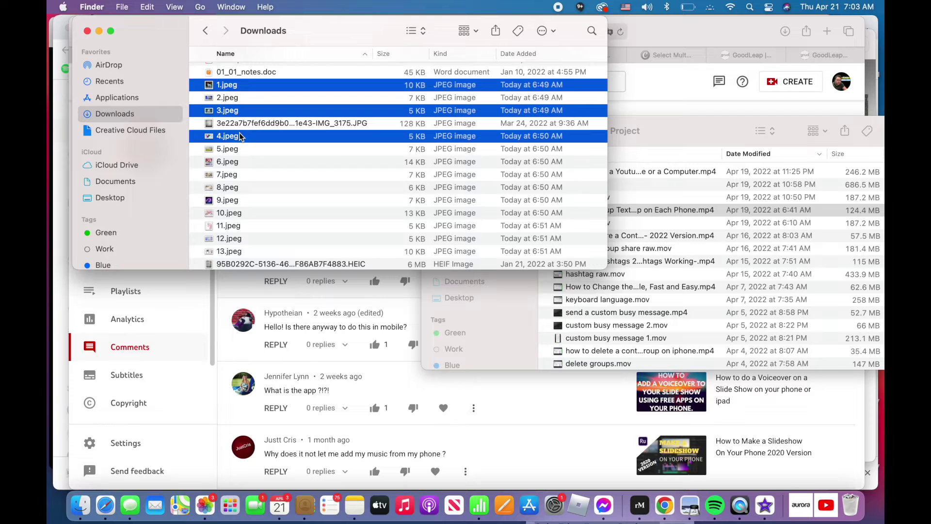
pyautogui.keyDown('super'); pyautogui.click(242, 176); pyautogui.keyUp('super')
pyautogui.keyDown('super'); pyautogui.click(243, 200); pyautogui.keyUp('super')
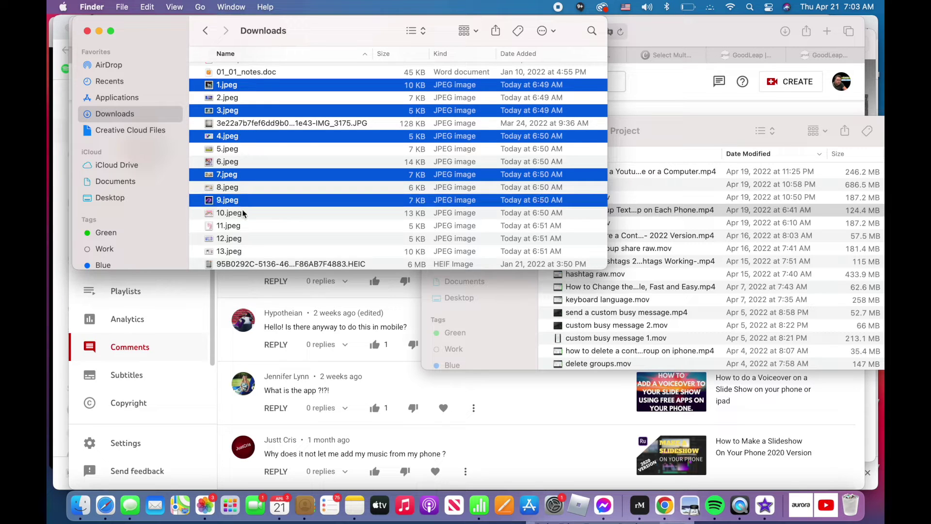
pyautogui.keyDown('super'); pyautogui.click(244, 226); pyautogui.keyUp('super')
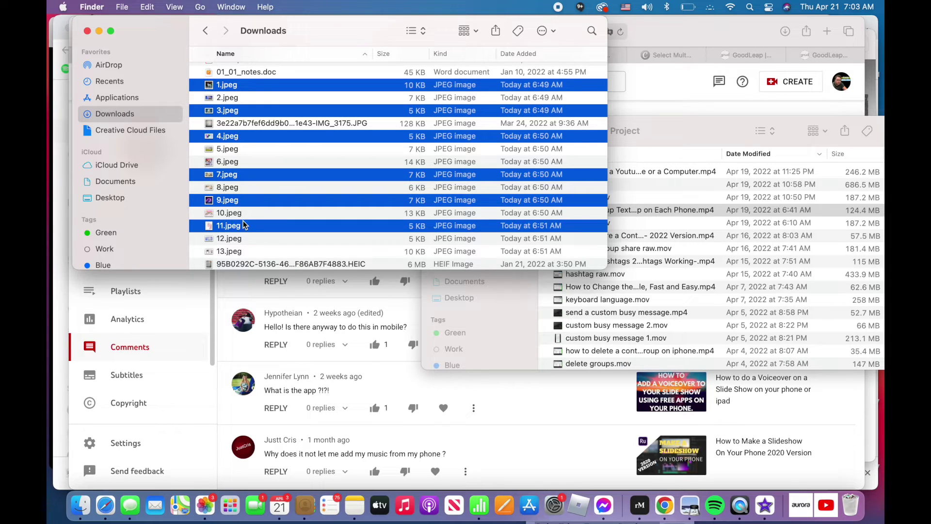
pyautogui.keyDown('super'); pyautogui.click(245, 253); pyautogui.keyUp('super')
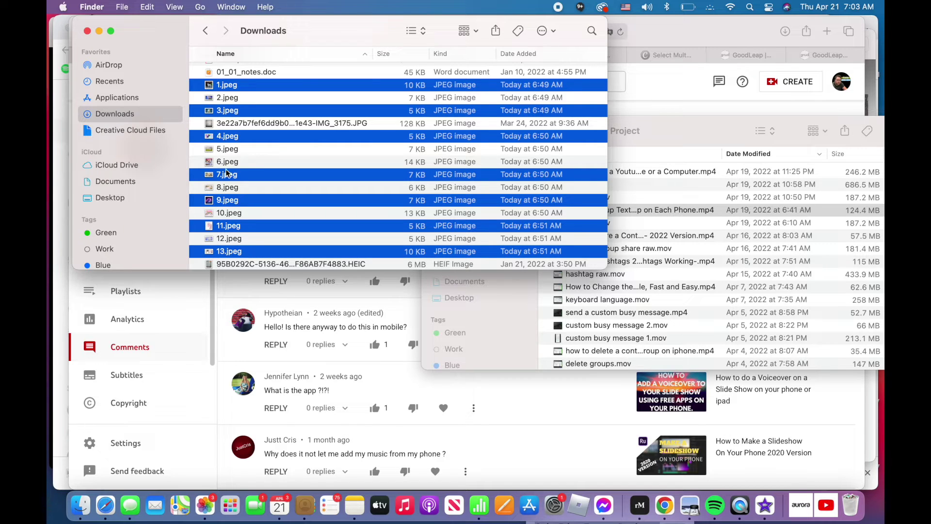
pyautogui.click(247, 99)
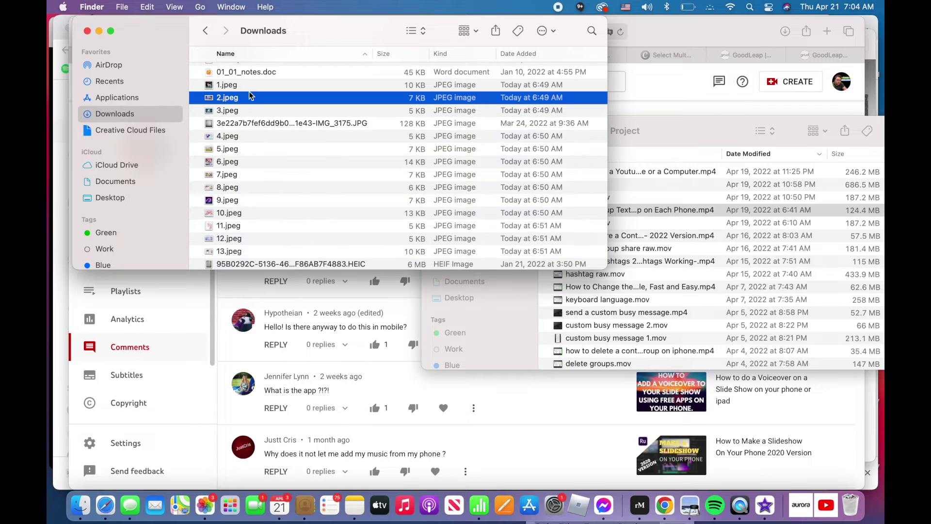
pyautogui.click(252, 85)
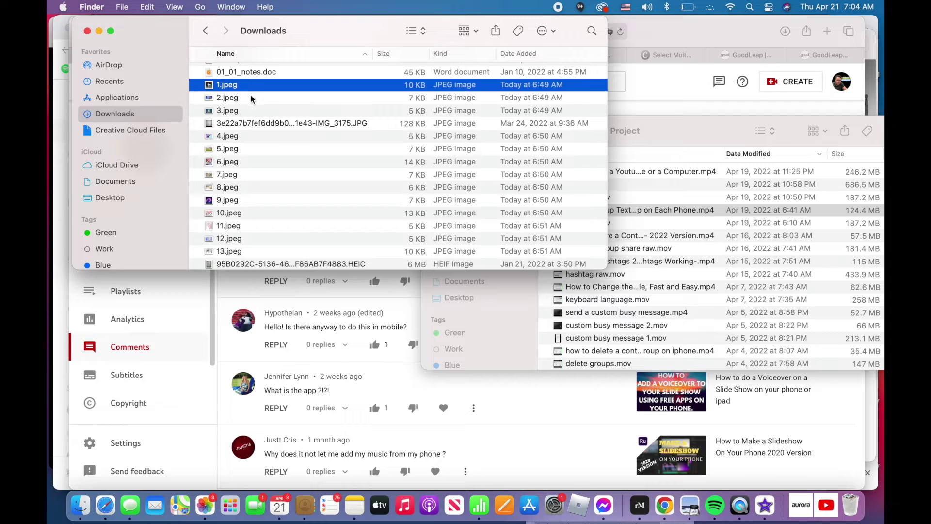
# Step: Select the images from 1.jpeg through 13.jpeg in Downloads
pyautogui.press('Down')
pyautogui.press('Down')
pyautogui.click(257, 89)
pyautogui.keyDown('shift'); pyautogui.click(245, 252); pyautogui.keyUp('shift')
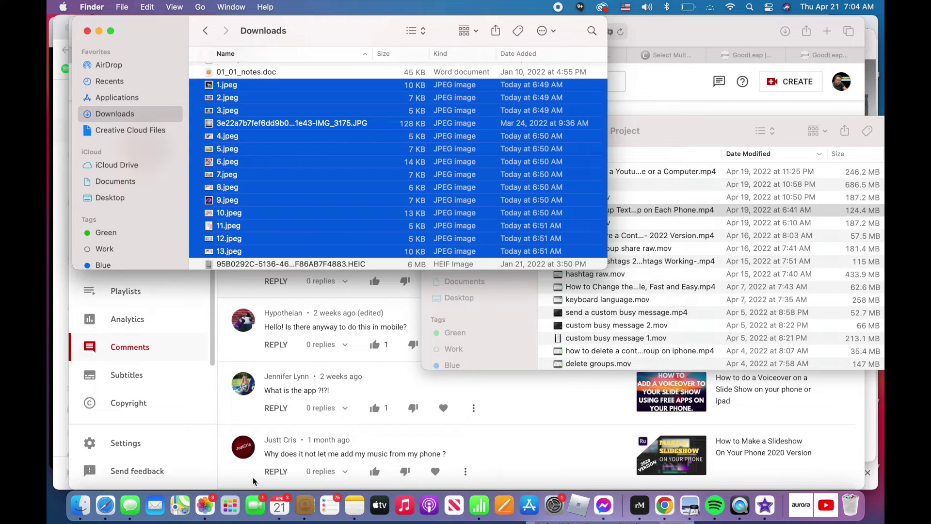
# Step: Import the 14 selected images into Photos by dragging them from Downloads
pyautogui.click(206, 506)
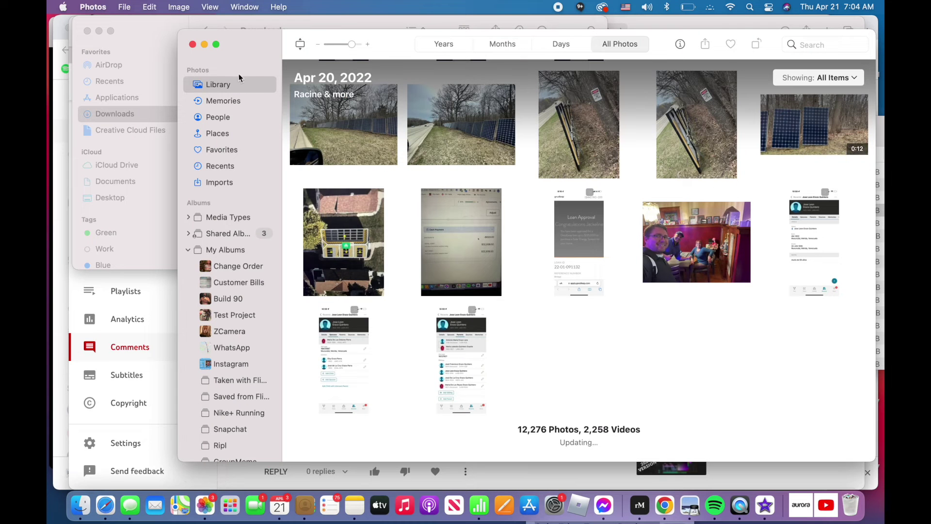
pyautogui.click(154, 31)
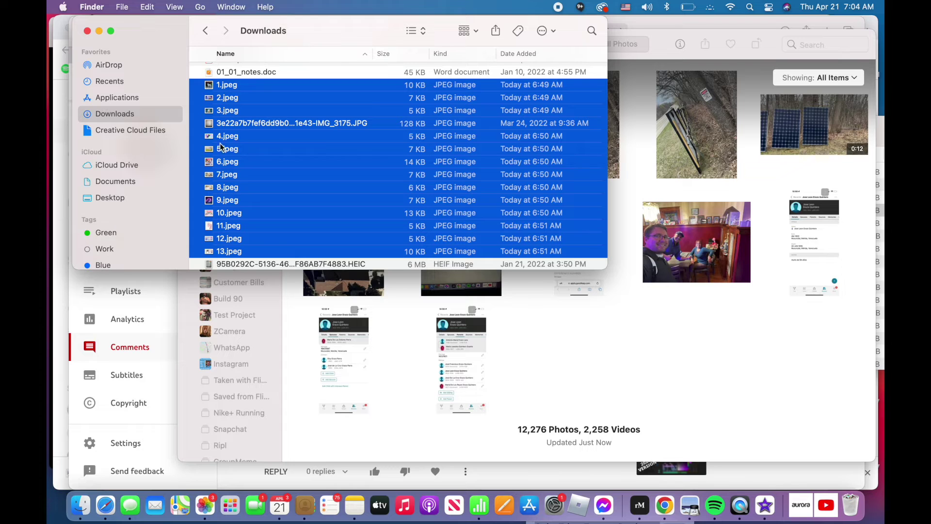
pyautogui.moveTo(235, 140)
pyautogui.mouseDown()
pyautogui.moveTo(392, 199)
pyautogui.moveTo(595, 374)
pyautogui.mouseUp()
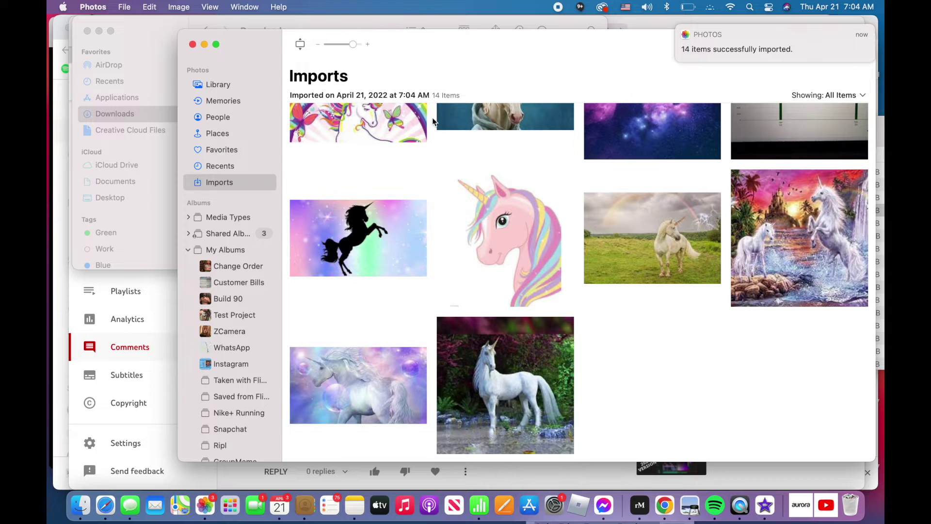
pyautogui.scroll(3, 543, 239)
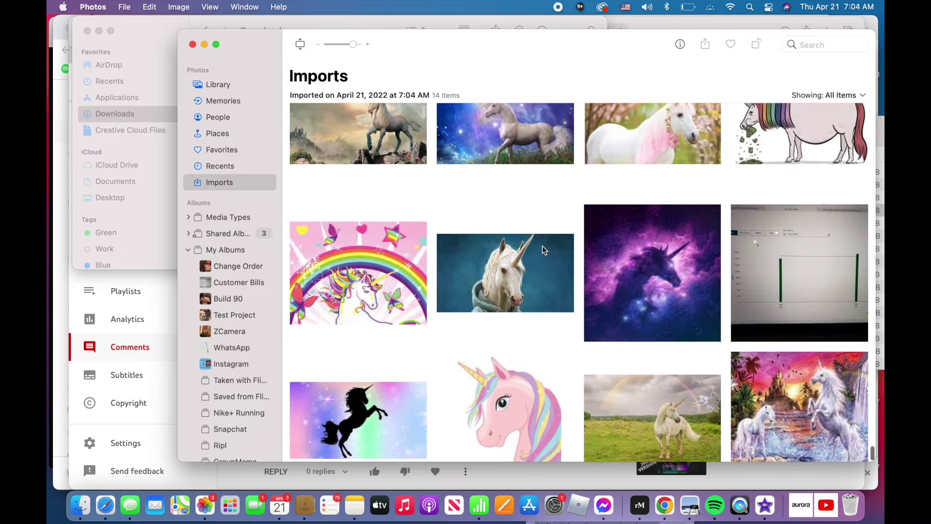
pyautogui.scroll(3, 542, 249)
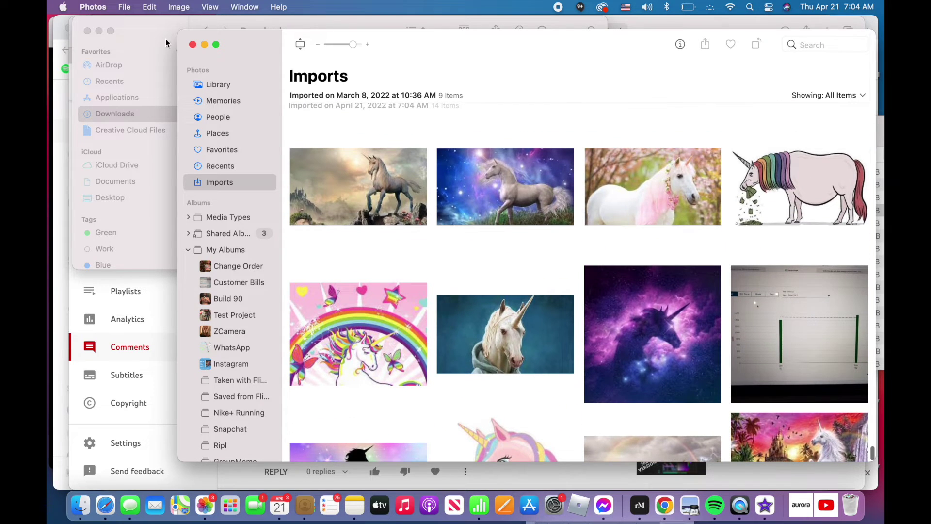
# Step: Bring the Finder Downloads window back in front of Photos
pyautogui.click(158, 42)
pyautogui.press('super+Tab')
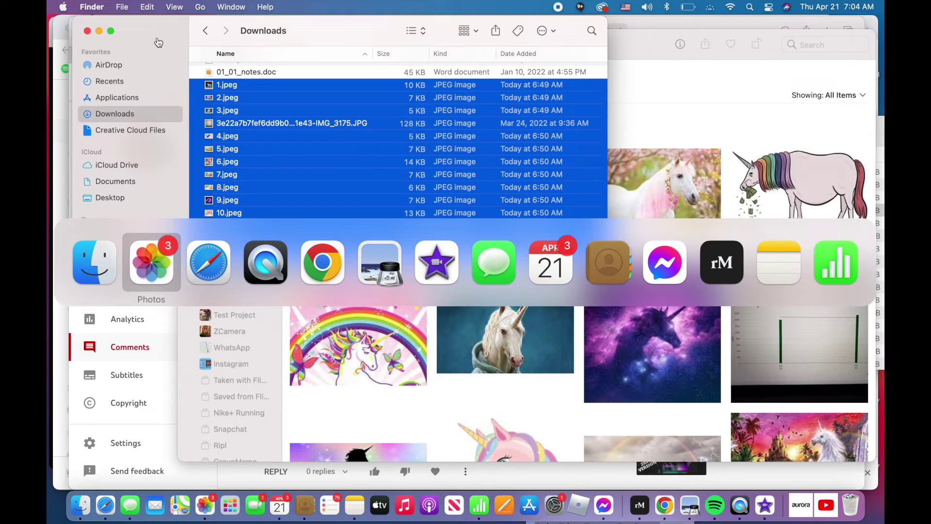
pyautogui.press('super+shift+Tab')
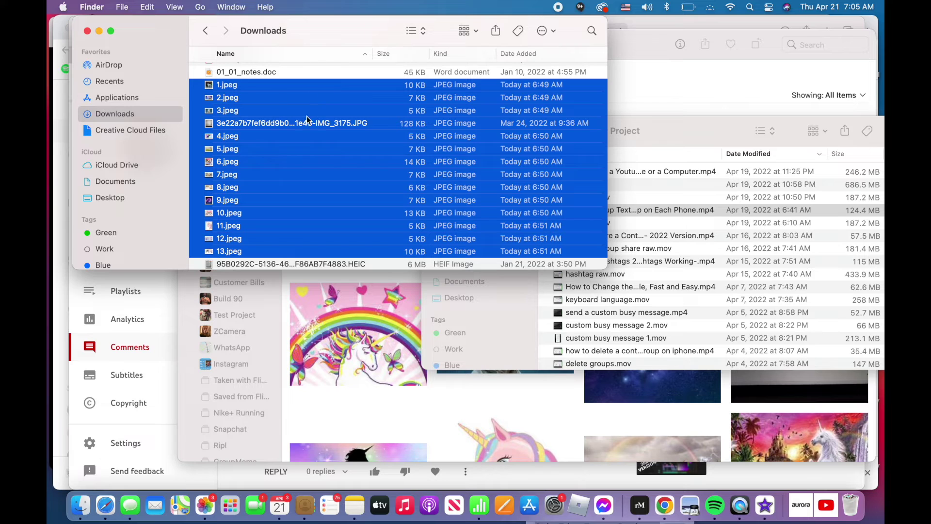
# Step: Close the New Project Finder window
pyautogui.click(124, 8)
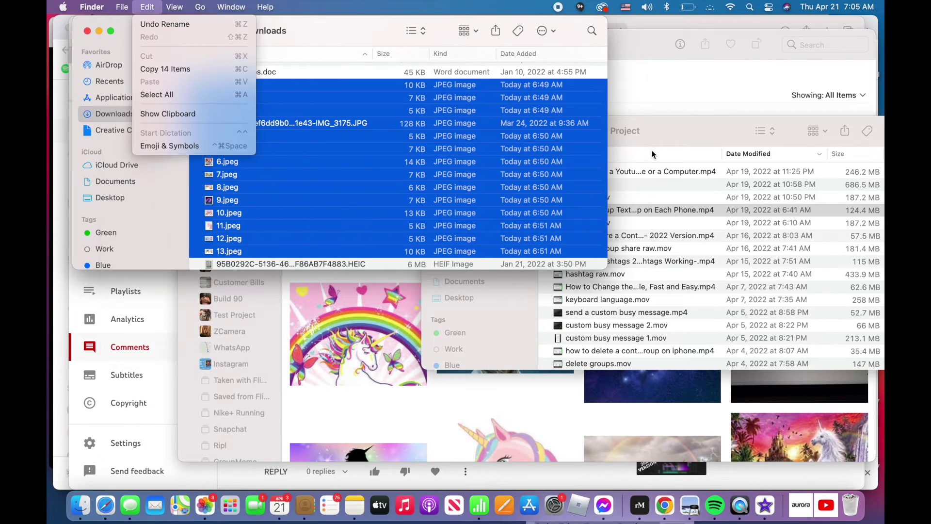
pyautogui.click(662, 135)
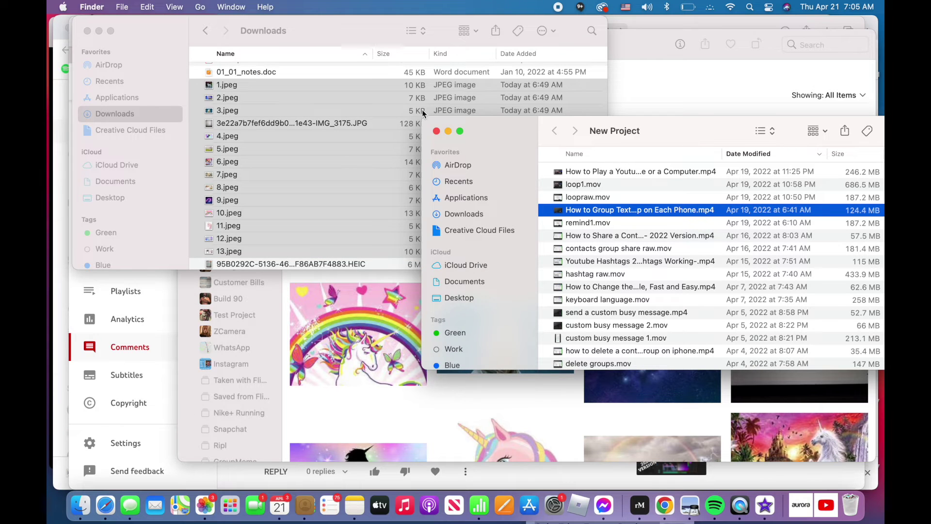
pyautogui.click(436, 133)
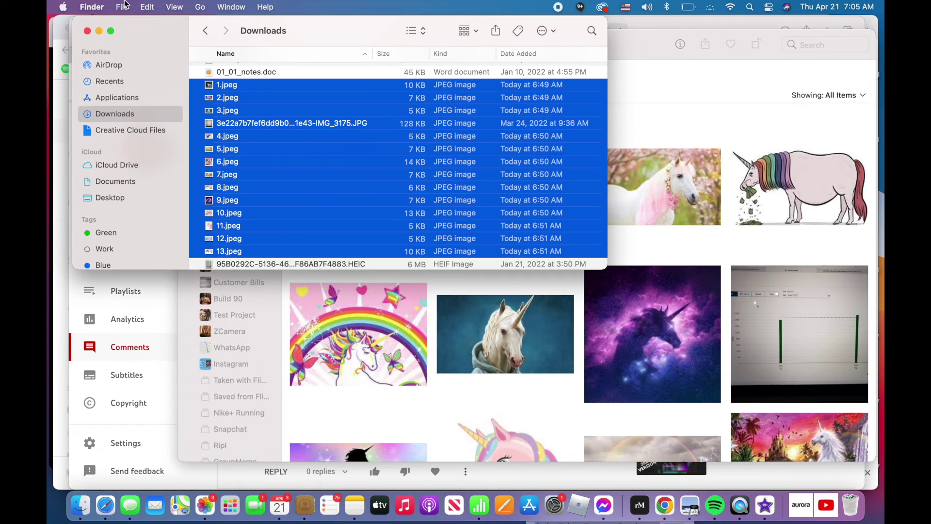
# Step: Open a new Finder window showing Documents, closing the extra Recents window
pyautogui.click(123, 7)
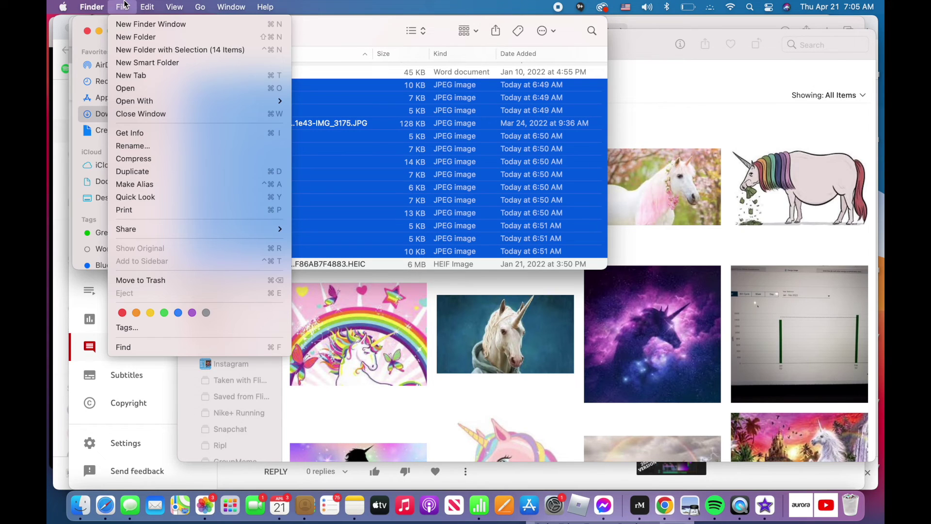
pyautogui.click(147, 28)
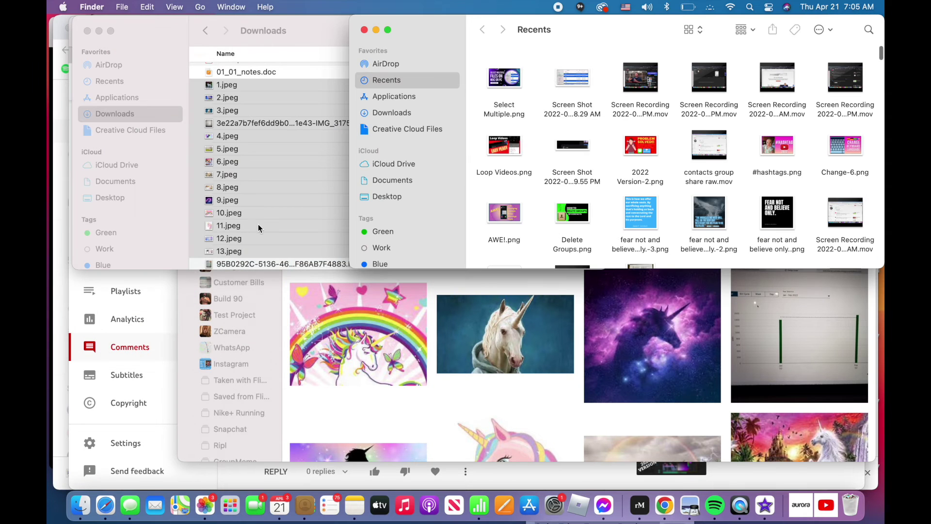
pyautogui.press('super+n')
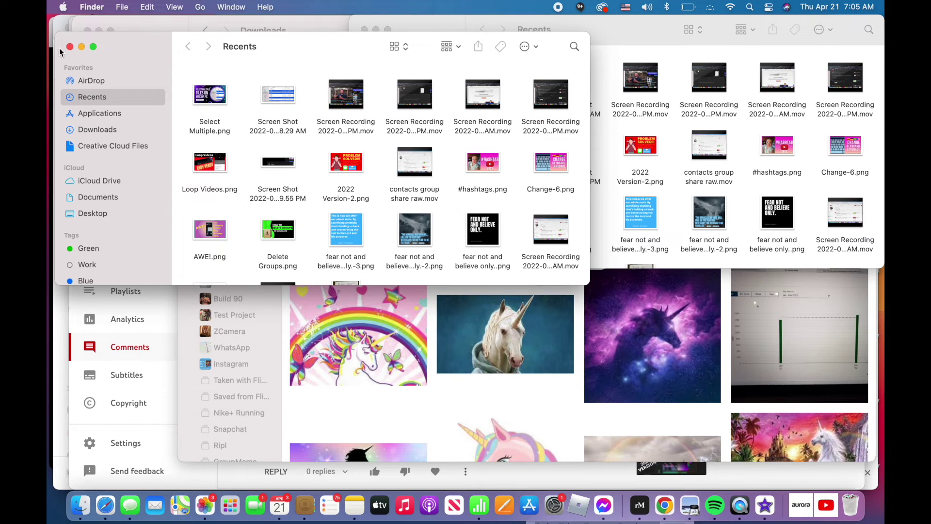
pyautogui.click(70, 46)
pyautogui.moveTo(586, 40); pyautogui.dragTo(606, 233)
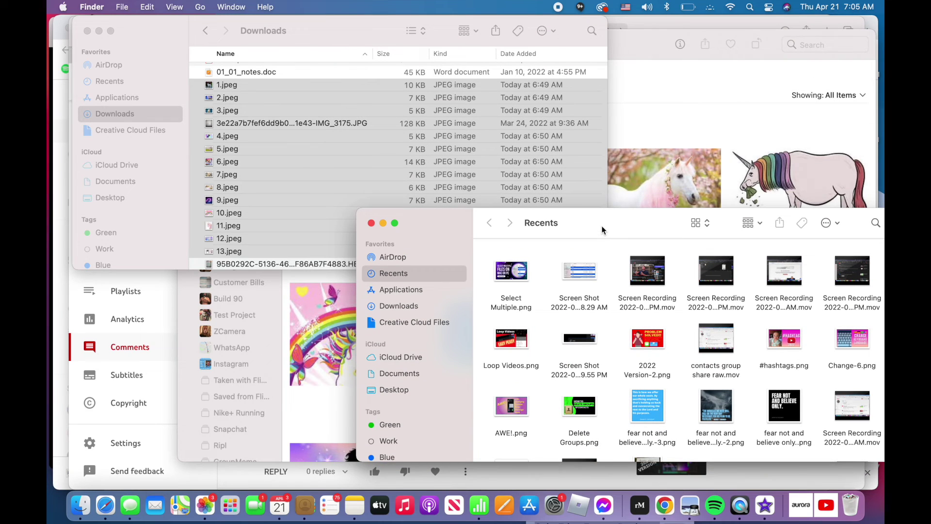
pyautogui.click(411, 373)
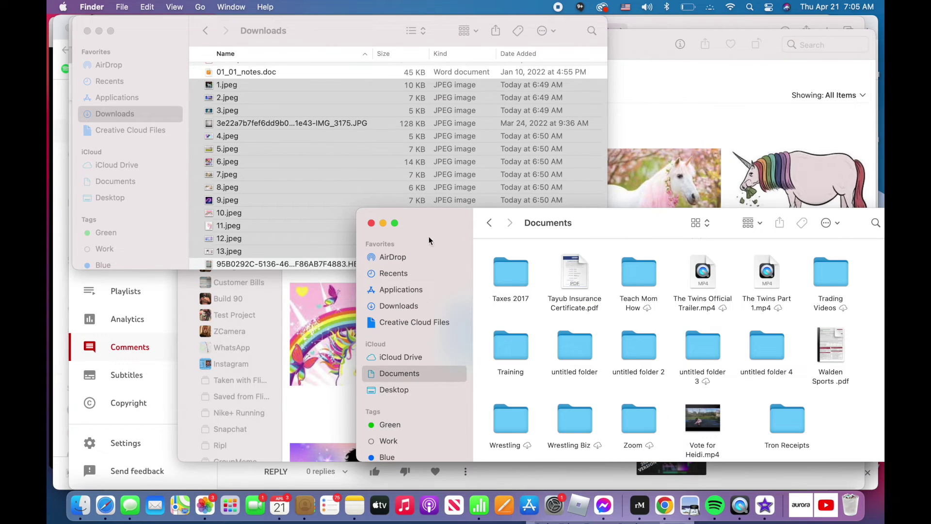
pyautogui.click(128, 6)
# Step: Create a 'Unicorns' folder in Documents and move the 14 images into it
pyautogui.click(147, 41)
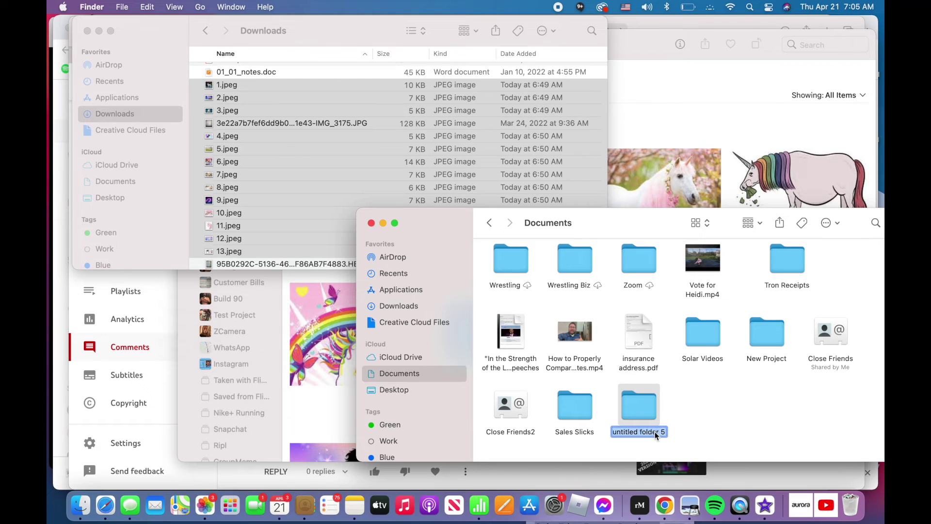
pyautogui.write('Unicorn')
pyautogui.write('s')
pyautogui.click(704, 416)
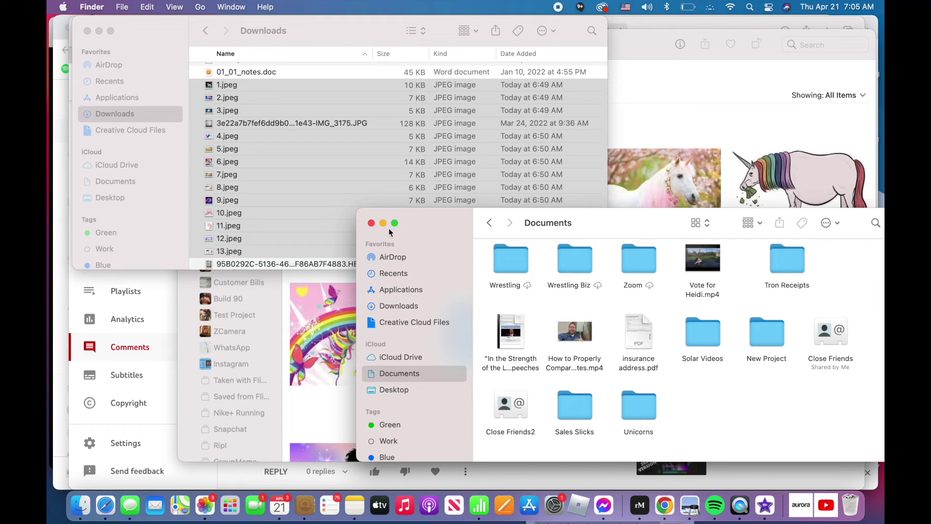
pyautogui.moveTo(209, 171)
pyautogui.mouseDown()
pyautogui.moveTo(644, 444)
pyautogui.moveTo(641, 408)
pyautogui.mouseUp()
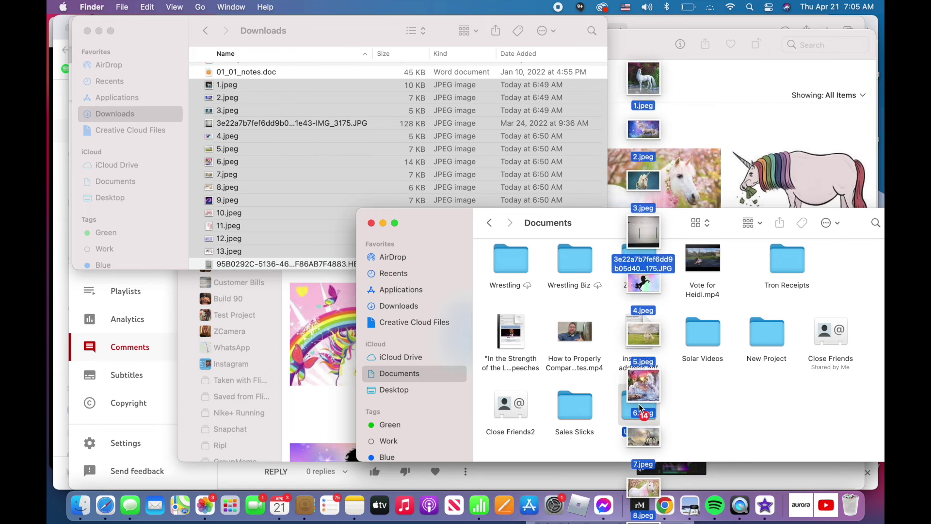
# Step: Open the Unicorns folder and keep its window in front of Downloads
pyautogui.doubleClick(640, 408)
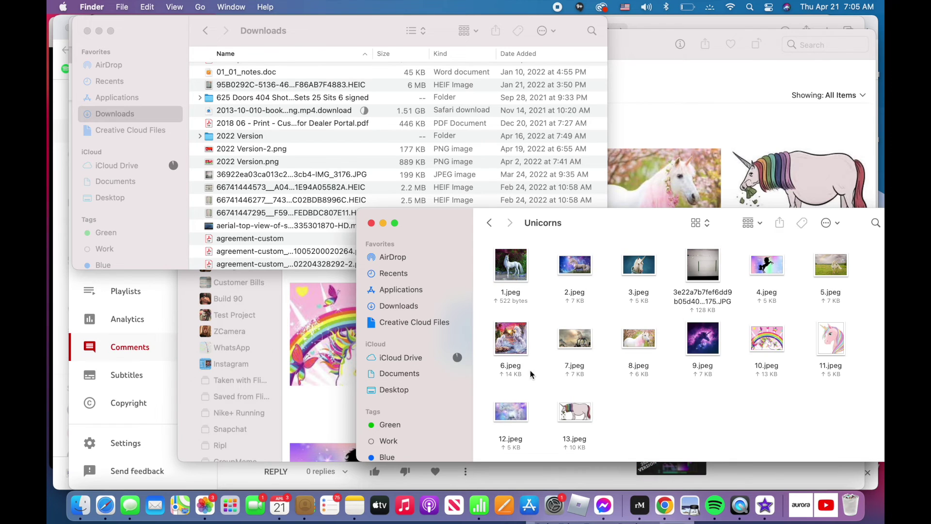
pyautogui.click(284, 36)
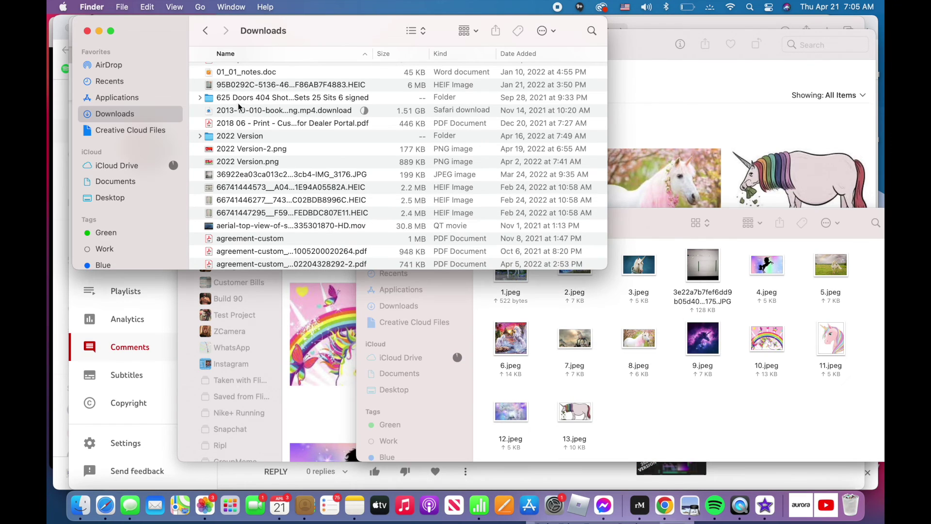
pyautogui.click(641, 414)
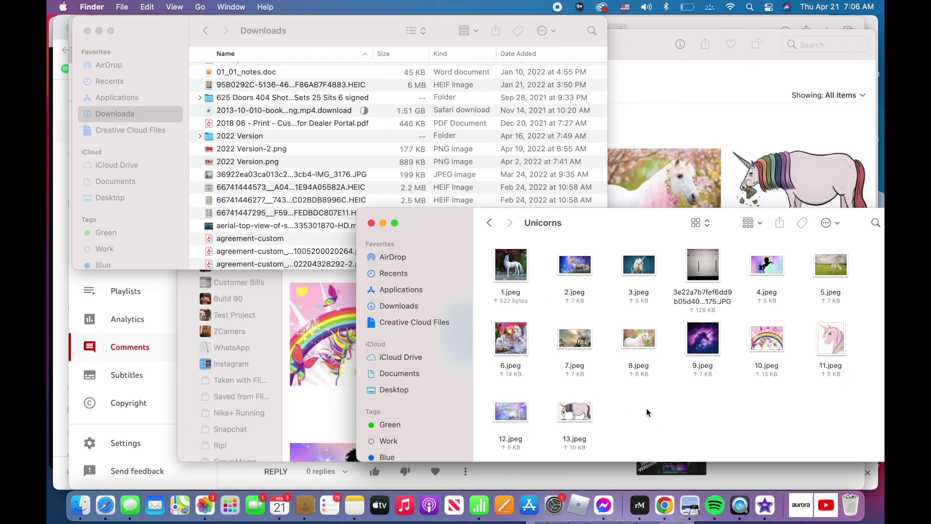
# Step: Bring Safari's YouTube Studio Comments page back in front of Finder
pyautogui.click(196, 465)
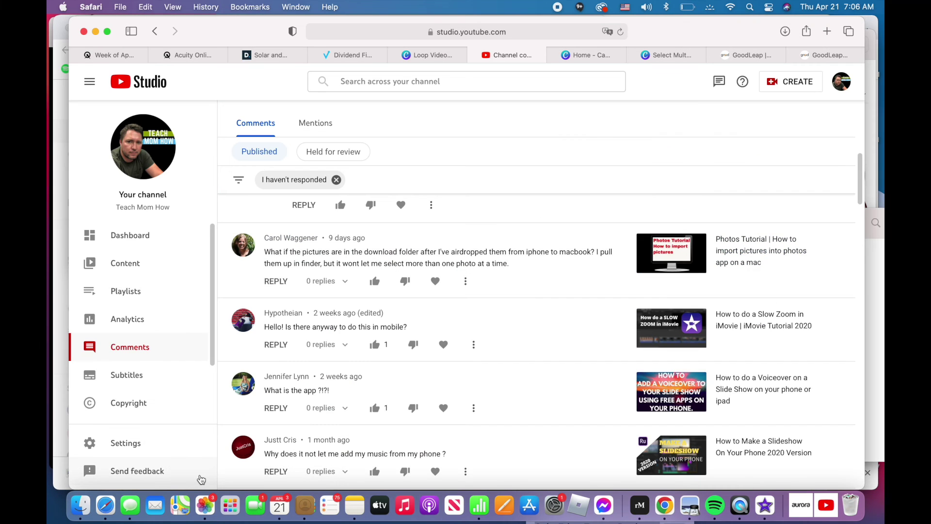